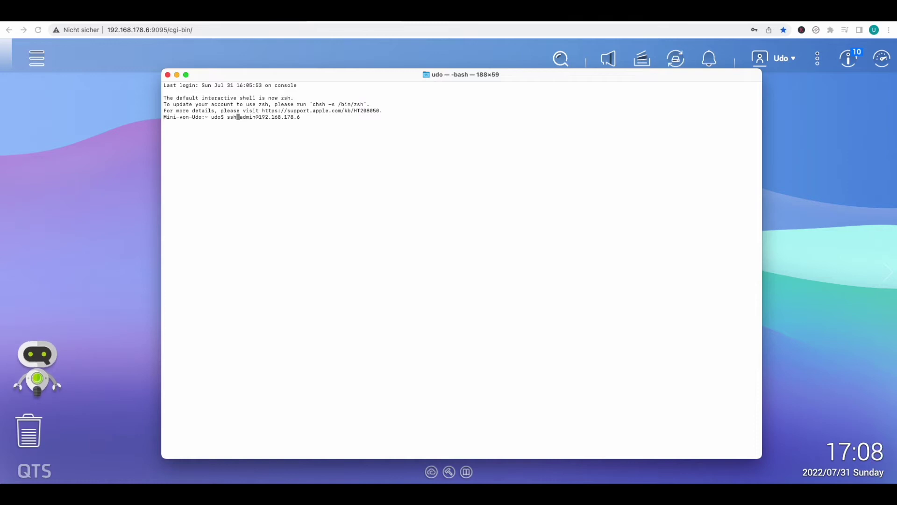
pyautogui.press('Left')
pyautogui.press('Left')
pyautogui.press('Left')
pyautogui.press('Right')
pyautogui.press('Right')
pyautogui.press('Right')
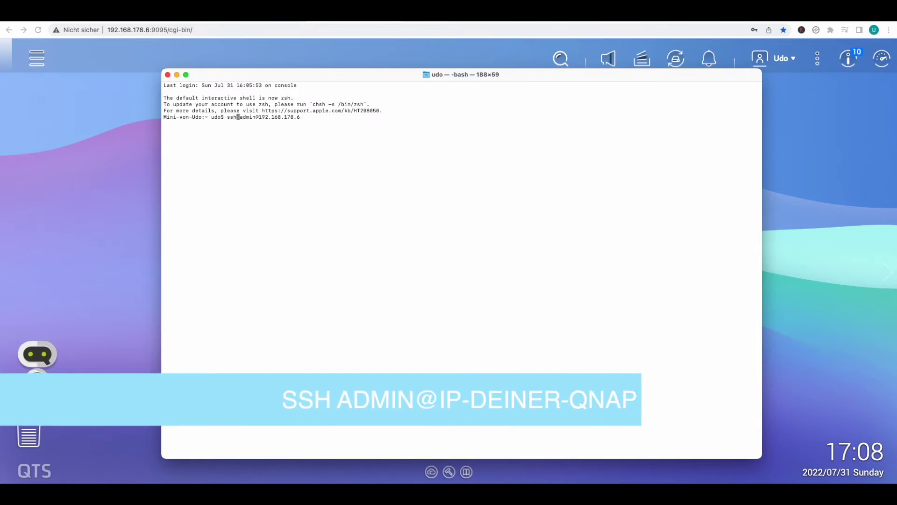
pyautogui.press('Right')
pyautogui.press('Right')
pyautogui.press('Right')
pyautogui.press('Right')
pyautogui.press('Right')
pyautogui.press('Right')
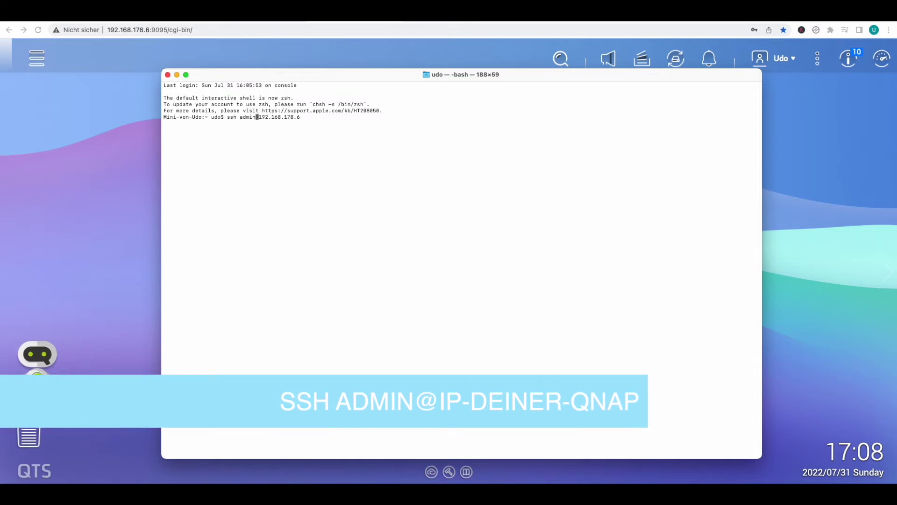
pyautogui.press('Right')
pyautogui.press('Right')
pyautogui.press('Right')
pyautogui.press('Right')
pyautogui.press('Right')
pyautogui.press('Right')
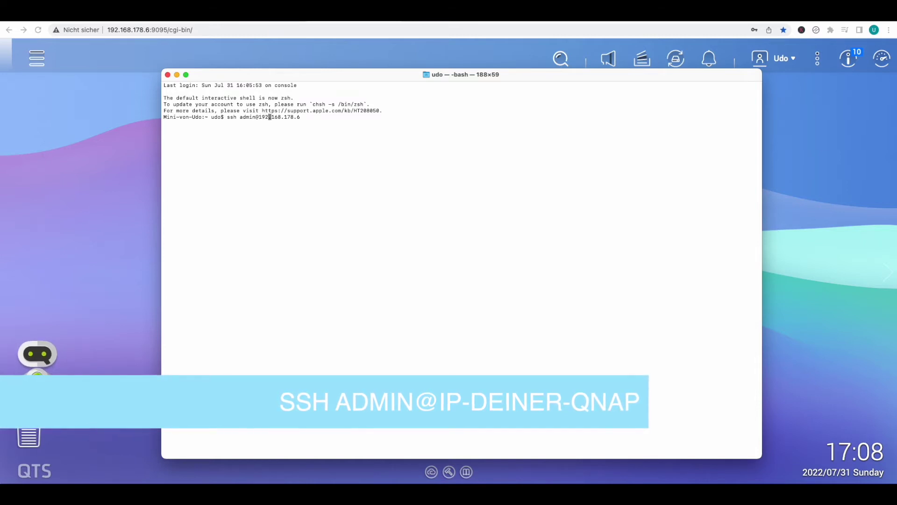
pyautogui.press('Right')
pyautogui.press('Right')
pyautogui.press('Right')
pyautogui.press('Right')
pyautogui.press('Right')
pyautogui.press('Right')
pyautogui.press('Right')
pyautogui.press('Right')
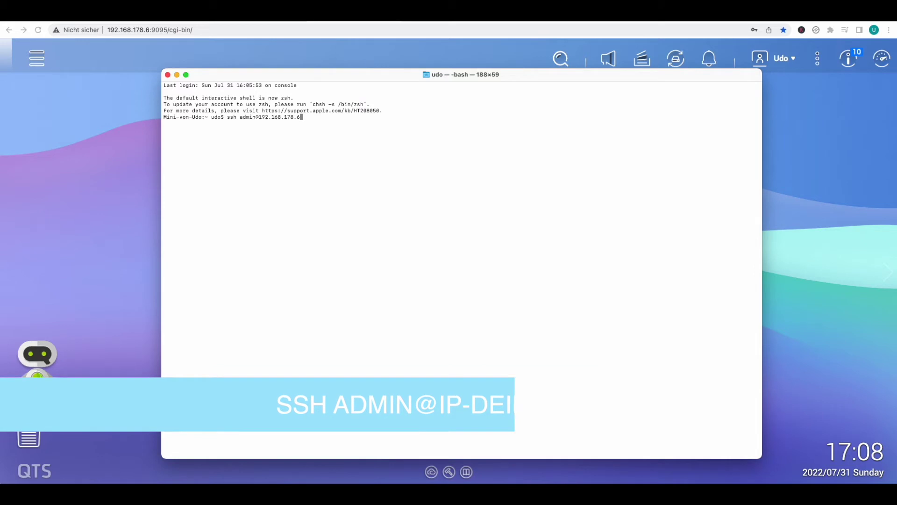
pyautogui.press('Return')
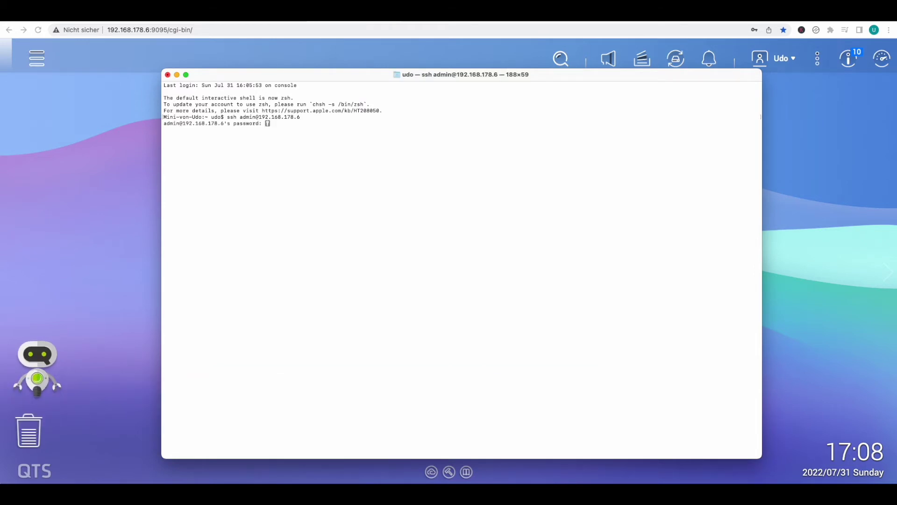
pyautogui.press('Return')
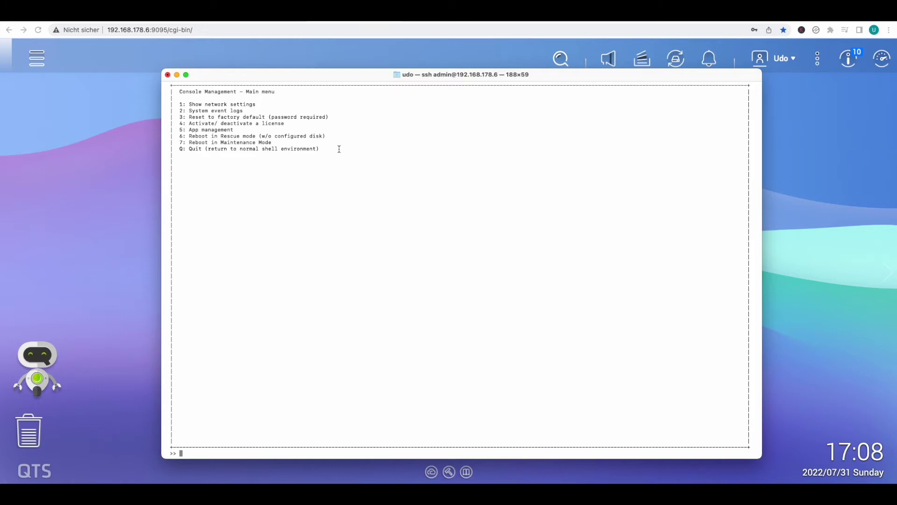
# Step: Quit the QNAP console menu with q and confirm with y to reach the shell
pyautogui.write('q')
pyautogui.press('Return')
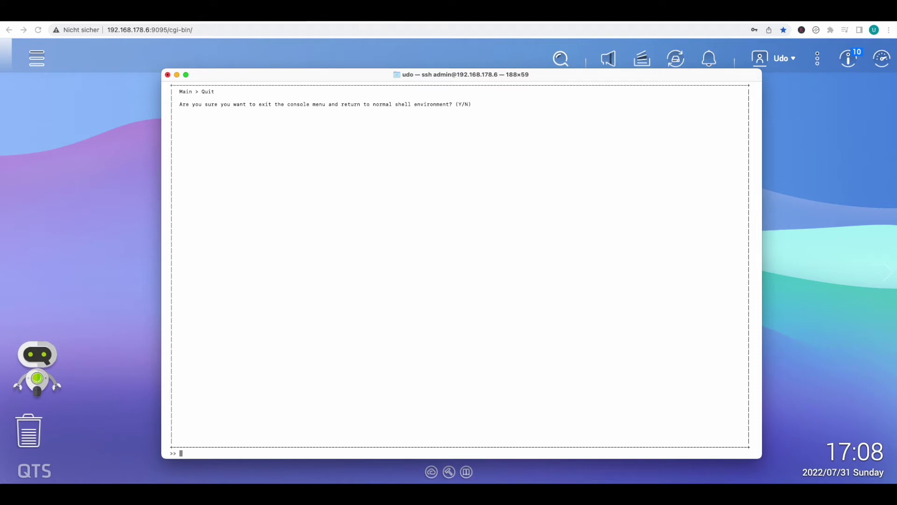
pyautogui.write('y')
pyautogui.press('Return')
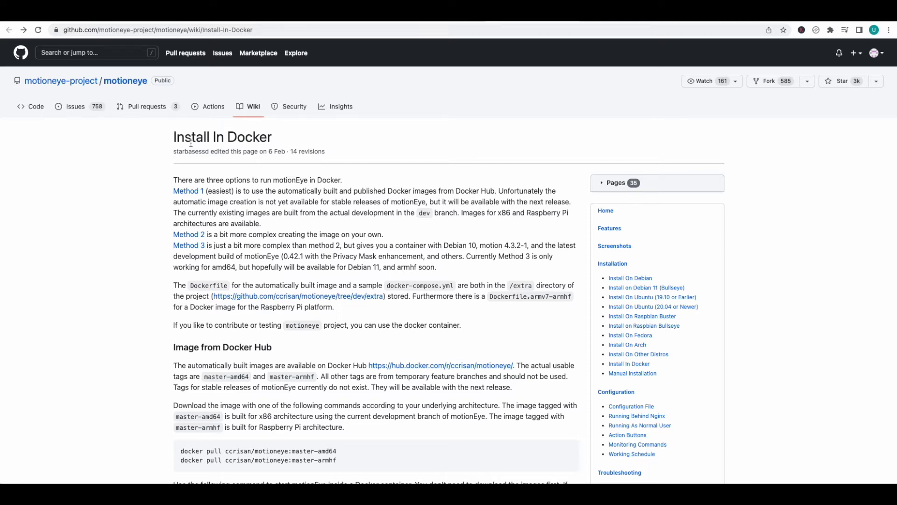
# Step: Copy the motionEye docker run code block from the Install In Docker wiki page
pyautogui.scroll(-5, 365, 181)
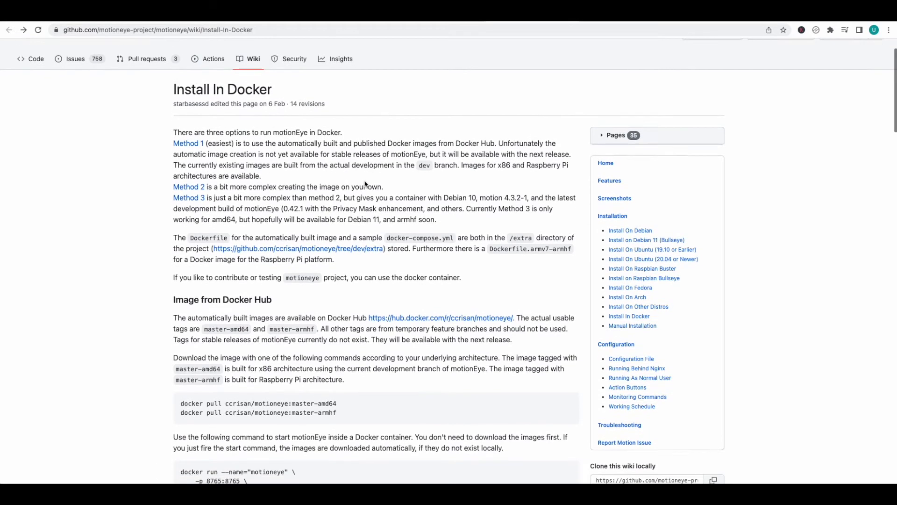
pyautogui.scroll(-3, 365, 183)
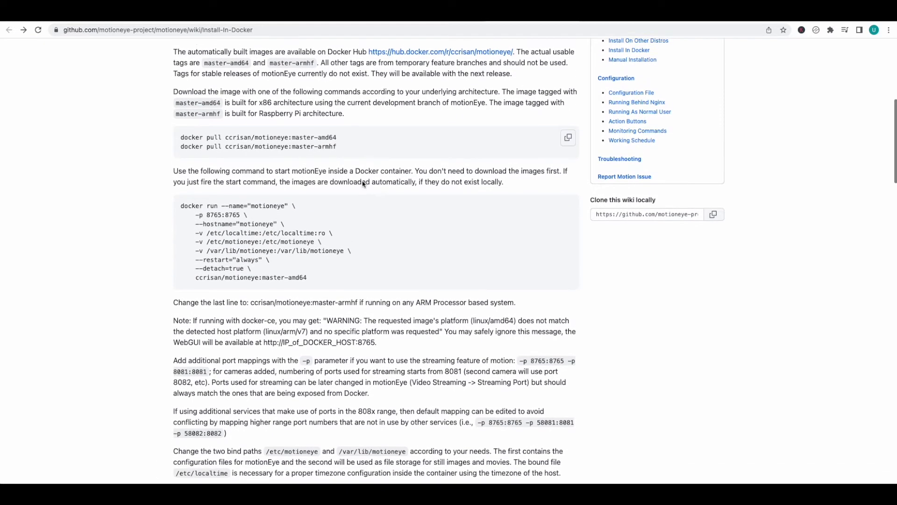
pyautogui.moveTo(328, 212)
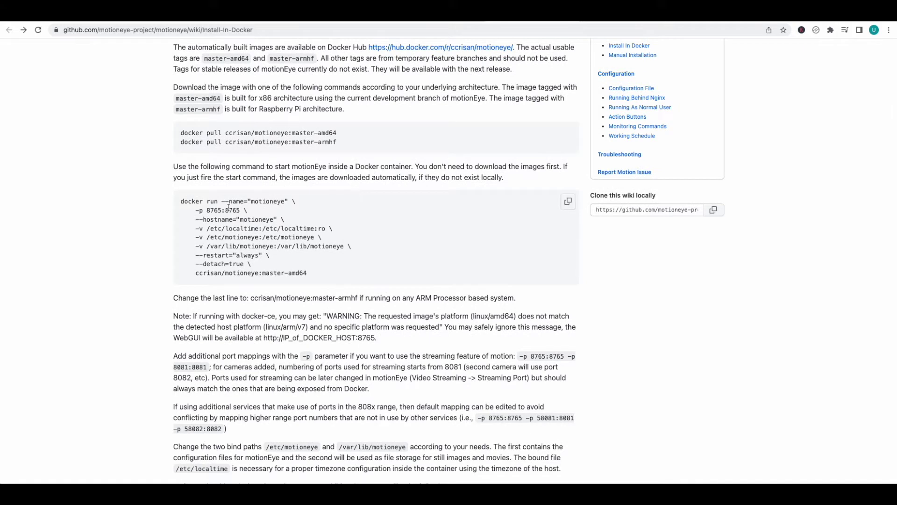
pyautogui.click(569, 203)
# Step: Paste and run the docker run command in Terminal to create the motioneye container
pyautogui.press('super+Tab')
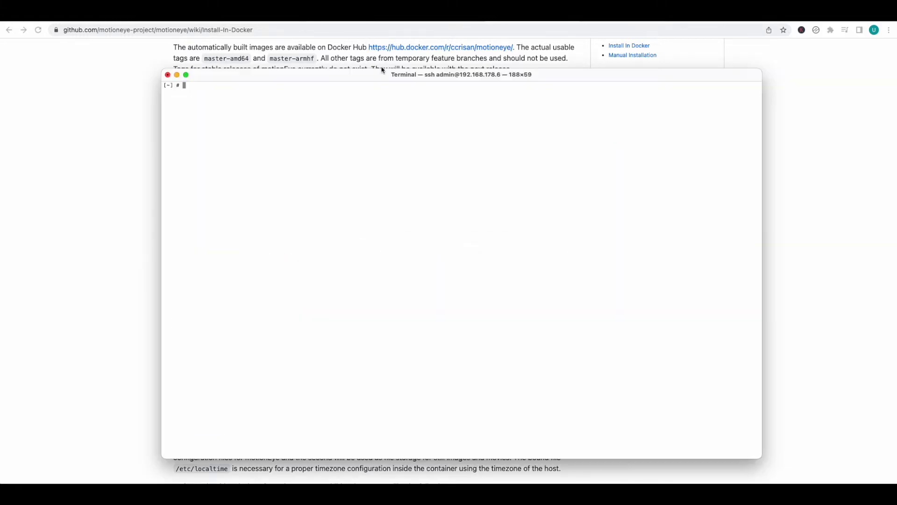
pyautogui.press('super+v')
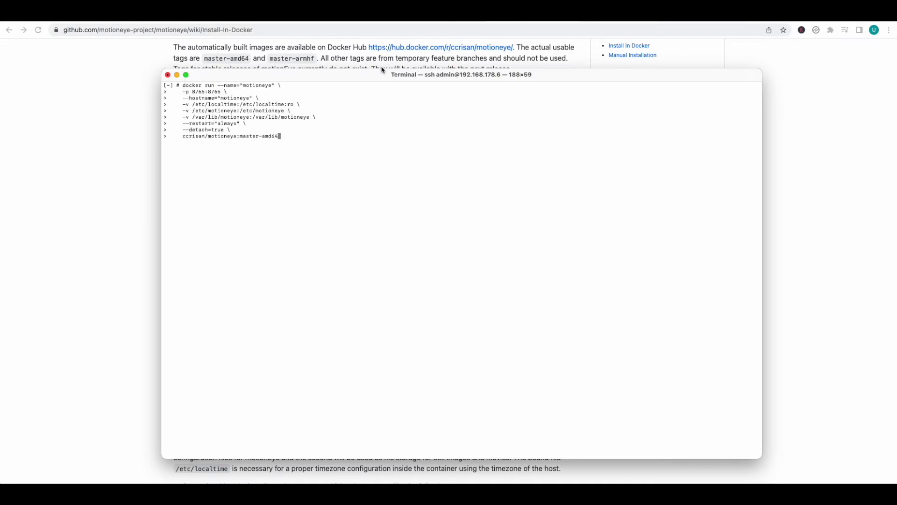
pyautogui.press('Return')
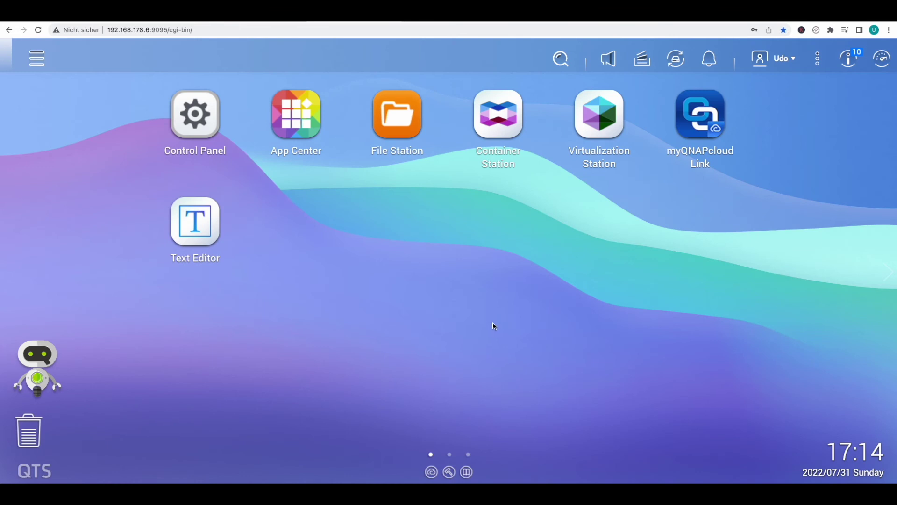
# Step: Show the motioneye container's details in Container Station, including port 8765
pyautogui.click(495, 171)
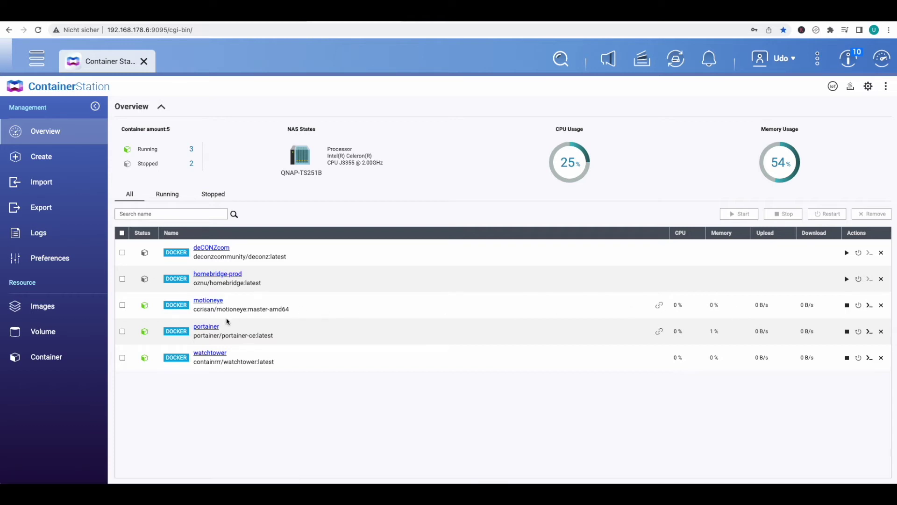
pyautogui.click(211, 300)
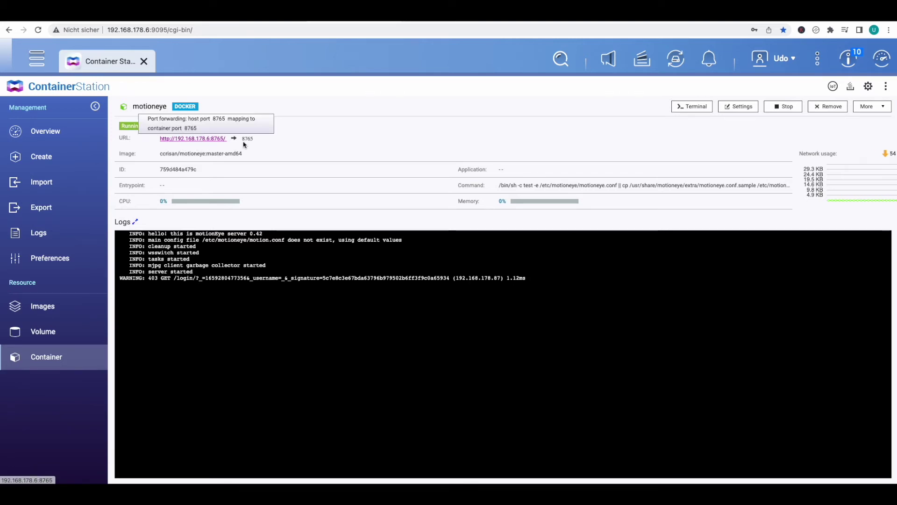
# Step: Open motionEye at 192.168.178.6:8765 and log in with username admin
pyautogui.click(207, 139)
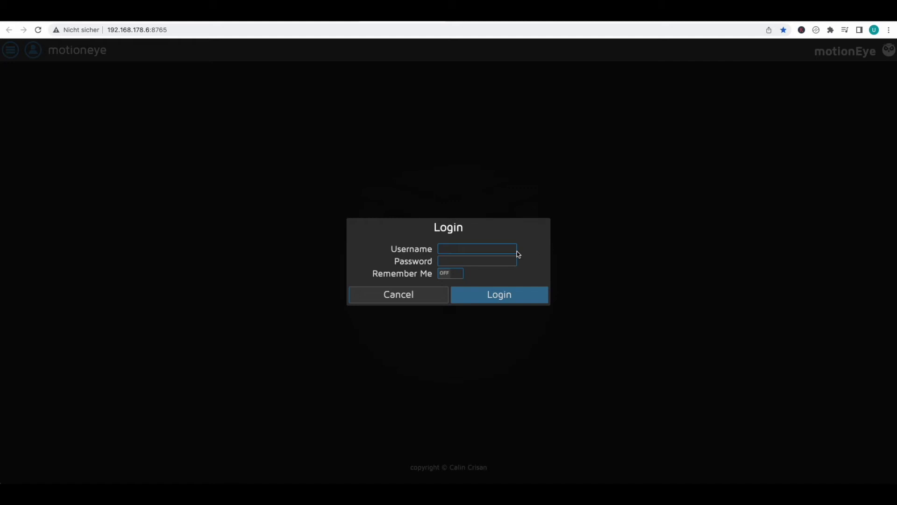
pyautogui.click(498, 251)
pyautogui.write('admin')
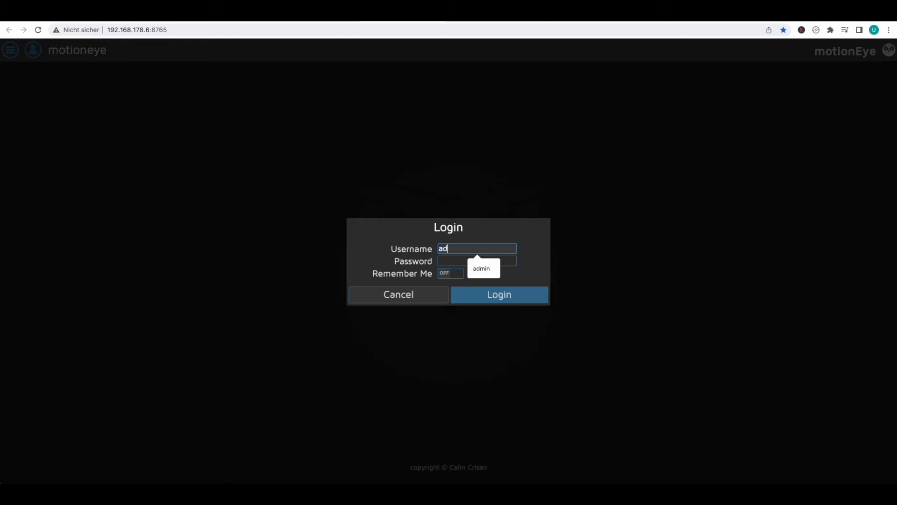
pyautogui.click(499, 295)
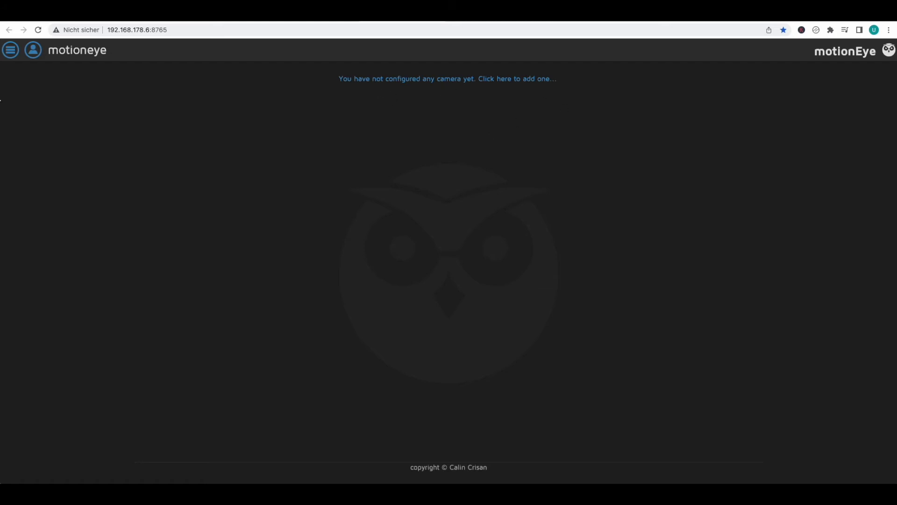
# Step: Open, close and reopen motionEye's settings side panel
pyautogui.click(10, 50)
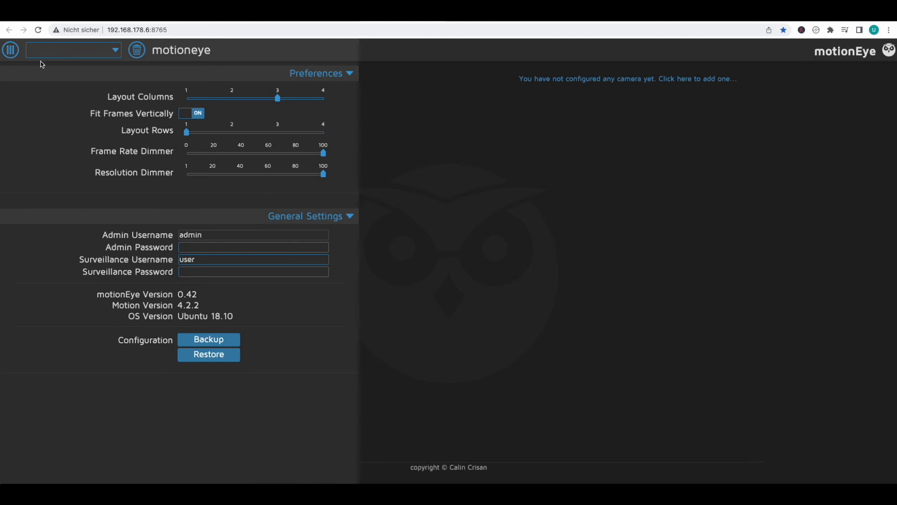
pyautogui.click(11, 53)
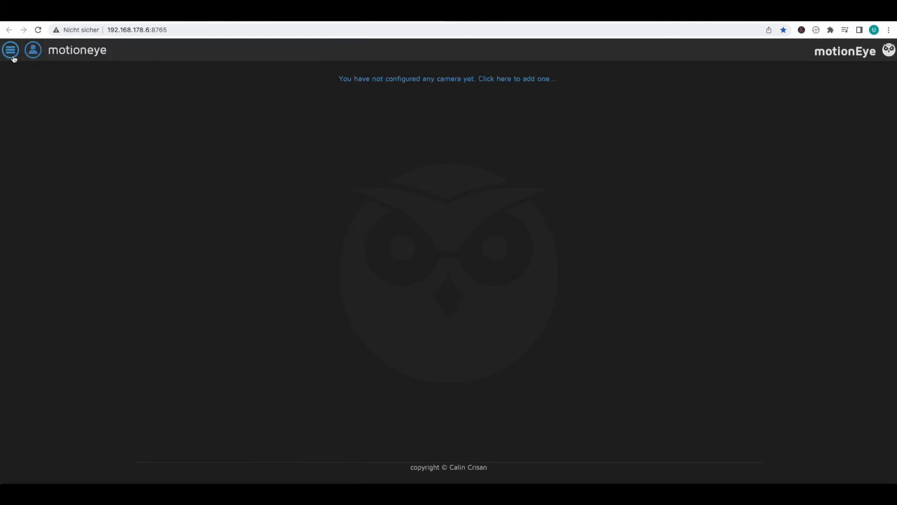
pyautogui.click(12, 51)
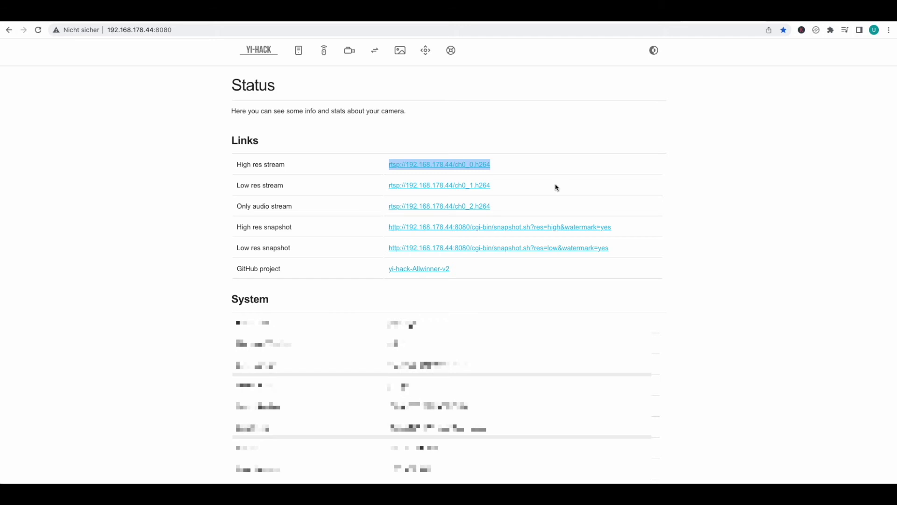
# Step: Copy the high res stream link rtsp://192.168.178.44/ch0_0.h264 and return to motionEye
pyautogui.moveTo(509, 169); pyautogui.dragTo(382, 169)
pyautogui.press('super+c')
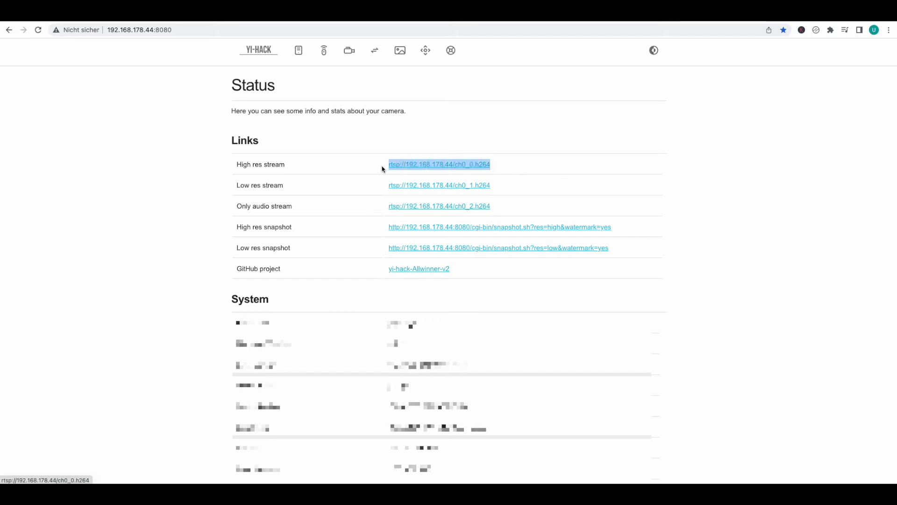
pyautogui.rightClick(439, 168)
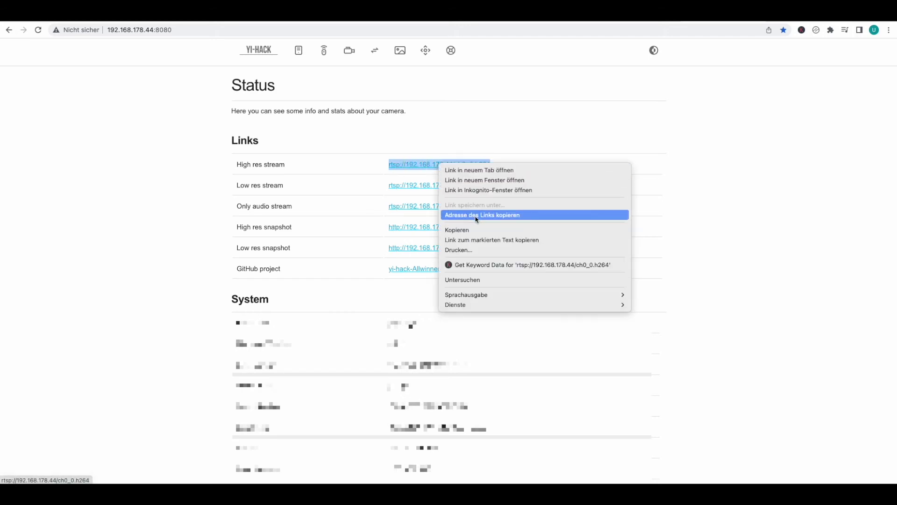
pyautogui.click(475, 230)
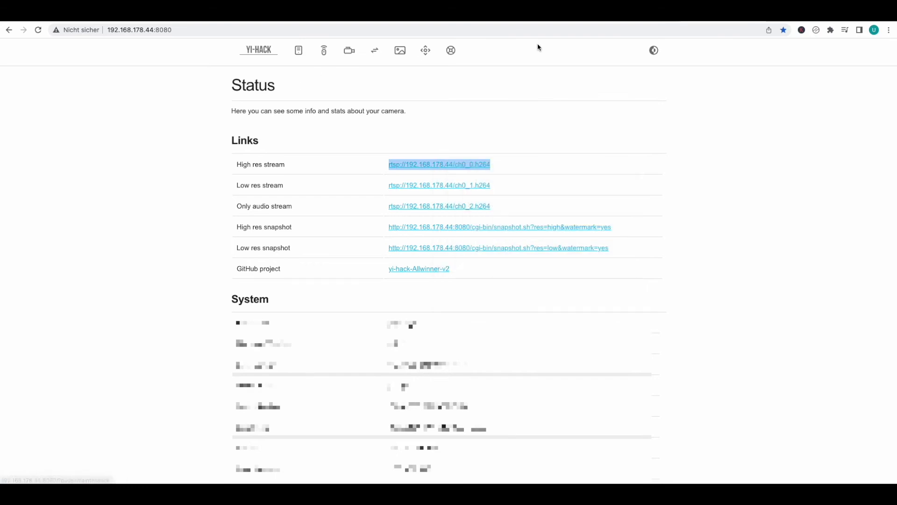
pyautogui.click(402, 14)
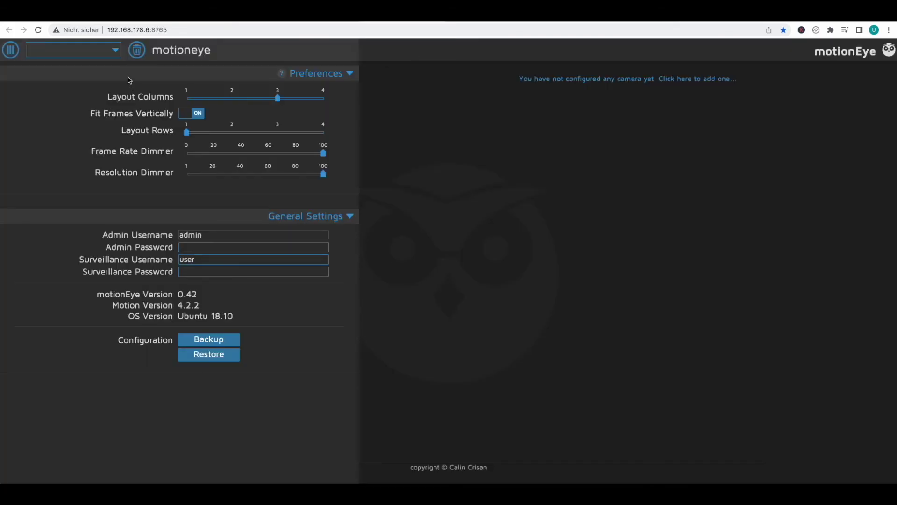
# Step: Add a Network Camera with URL rtsp://192.168.178.44/ch0_0.h264 as Camera1
pyautogui.click(115, 53)
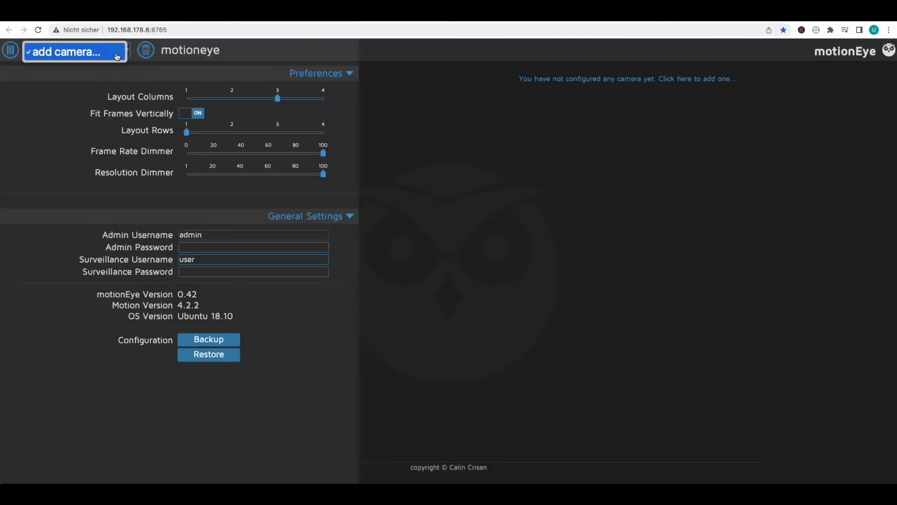
pyautogui.click(106, 57)
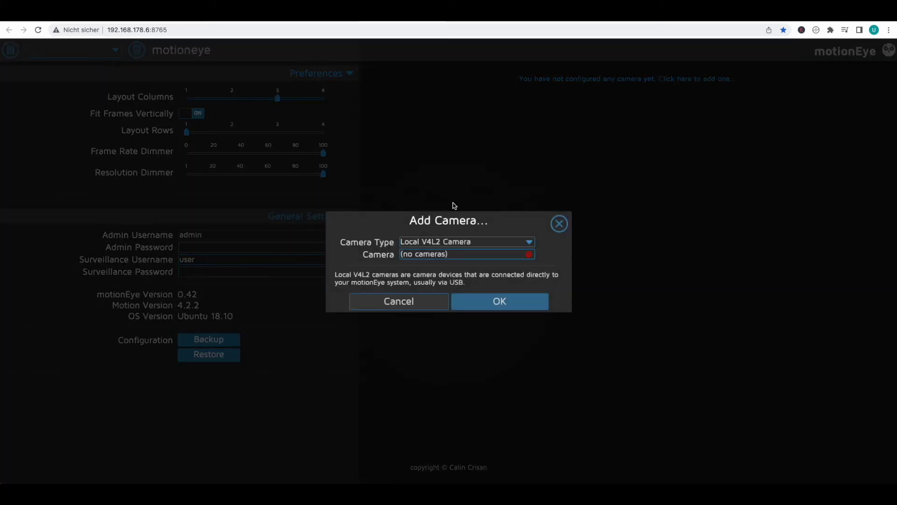
pyautogui.click(507, 242)
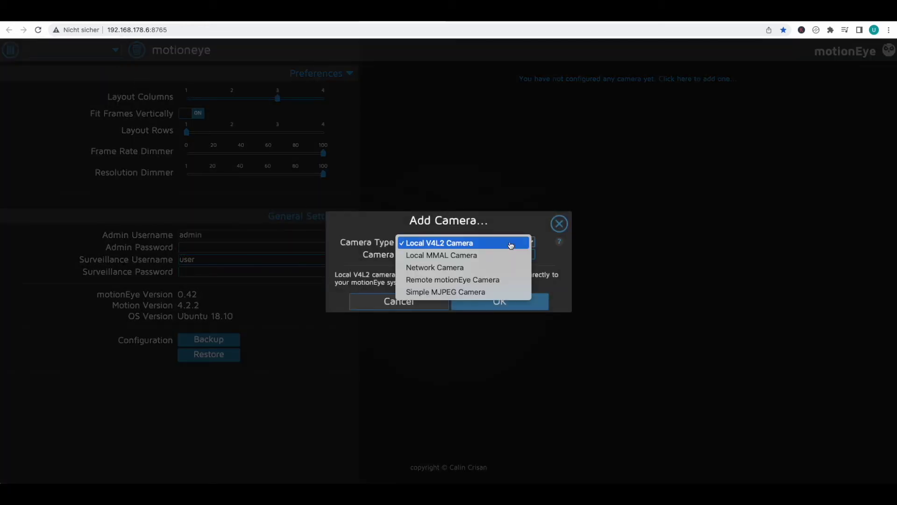
pyautogui.click(493, 267)
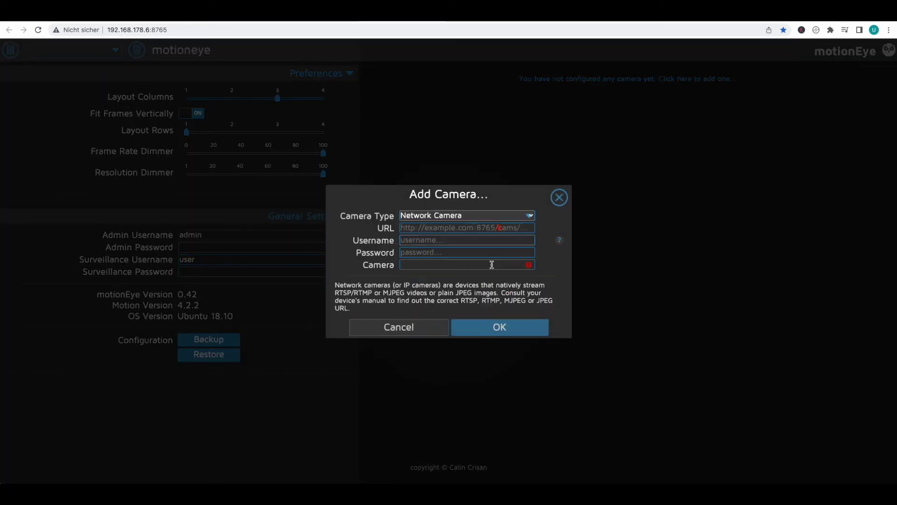
pyautogui.click(454, 230)
pyautogui.press('super+v')
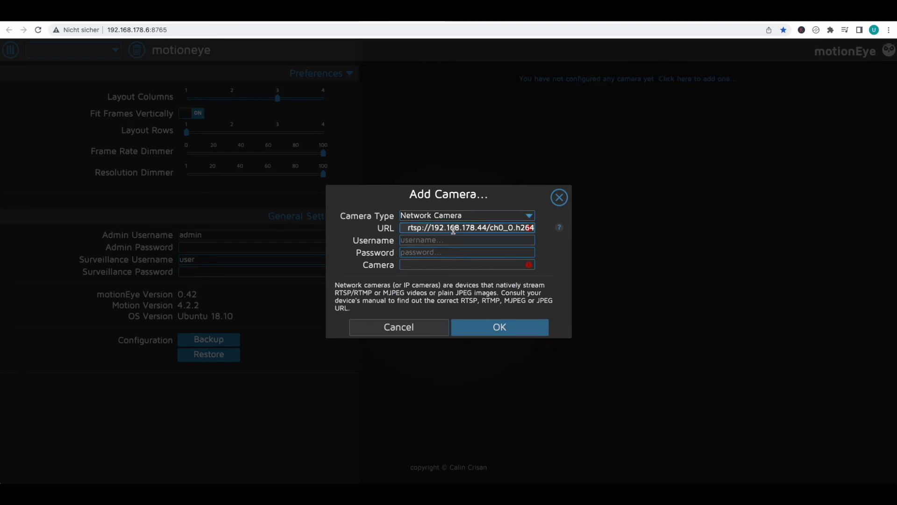
pyautogui.press('super+Left')
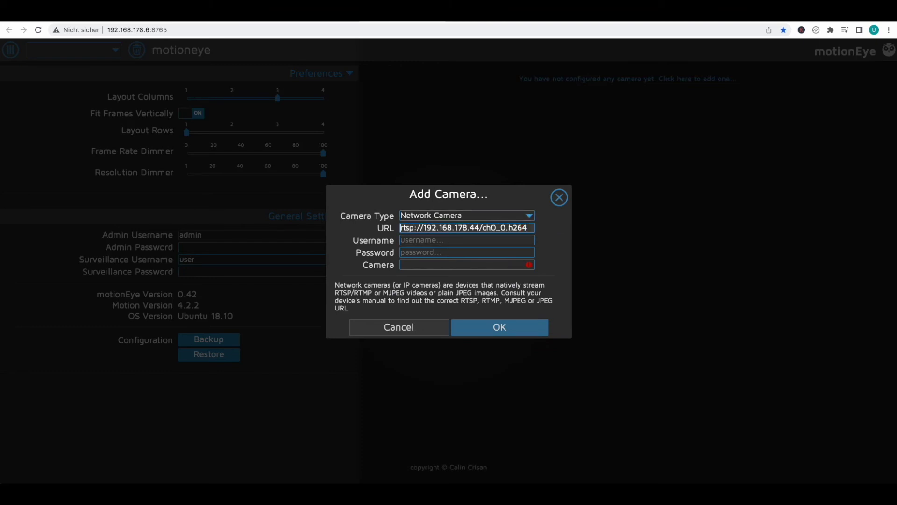
pyautogui.click(556, 252)
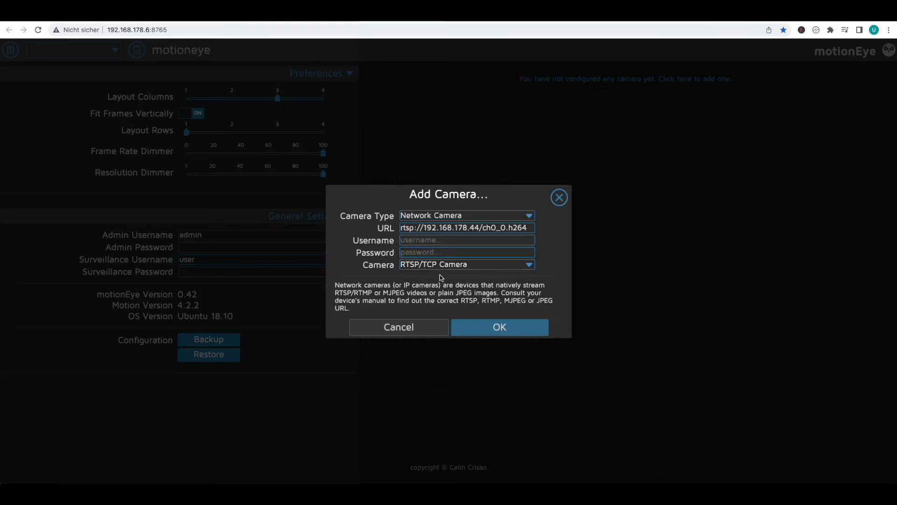
pyautogui.click(500, 330)
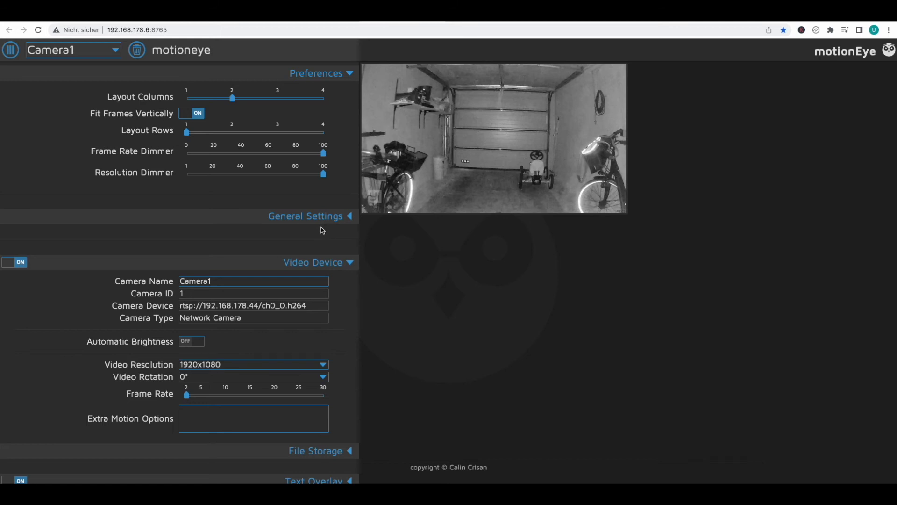
# Step: Expand Camera1's File Storage section and switch Upload Media Files on
pyautogui.scroll(-2, 321, 227)
pyautogui.scroll(-2, 322, 230)
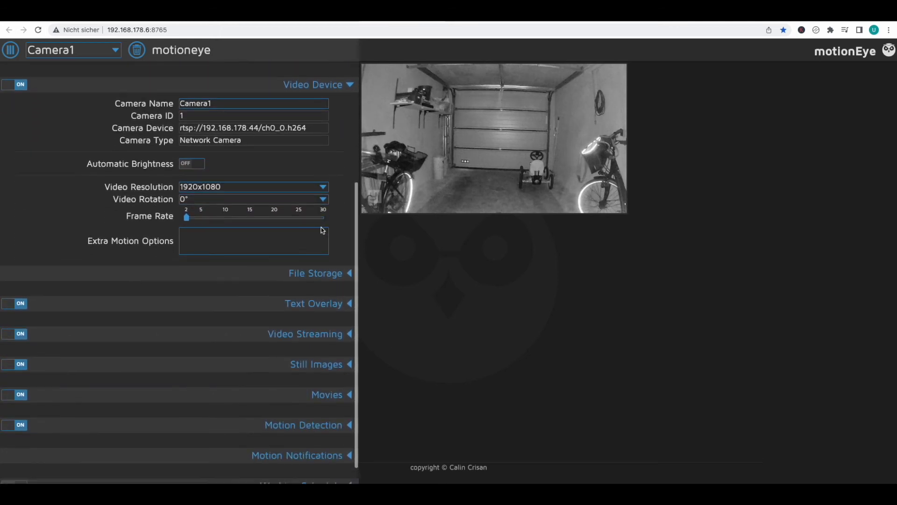
pyautogui.click(325, 255)
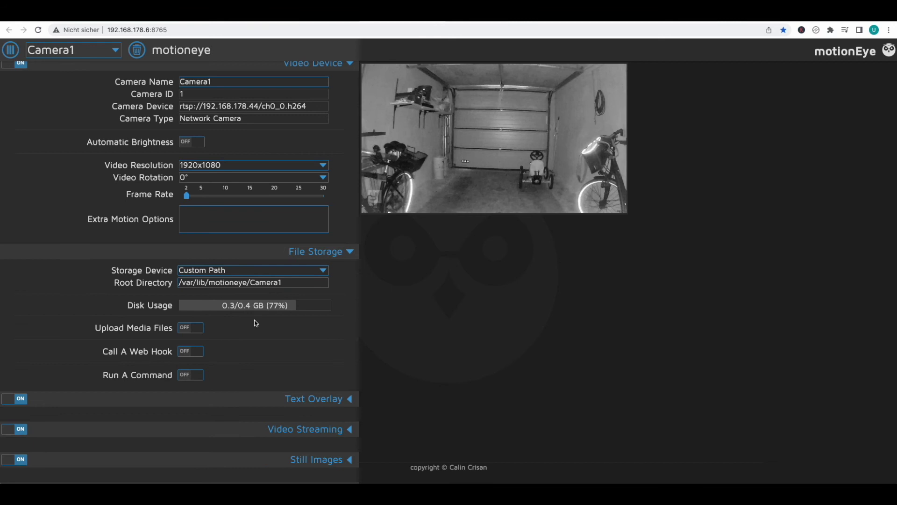
pyautogui.click(196, 331)
pyautogui.scroll(-1, 243, 323)
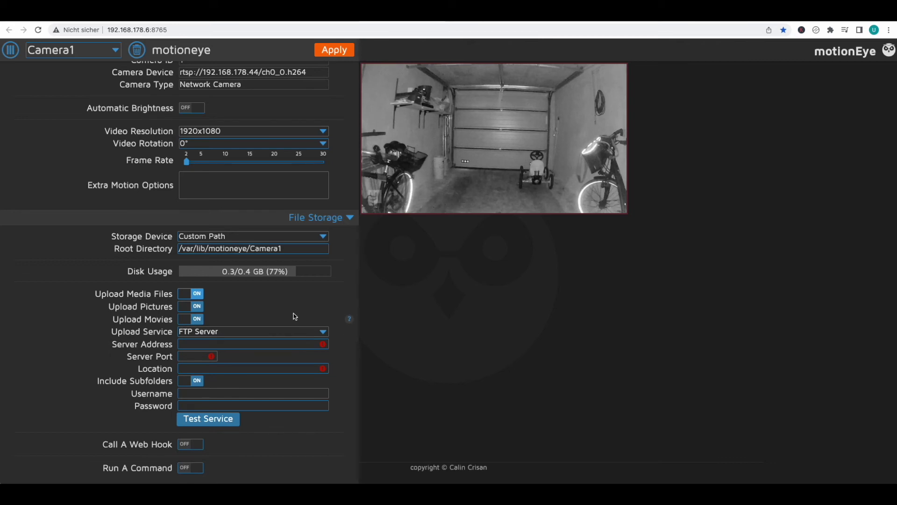
pyautogui.scroll(-5, 298, 313)
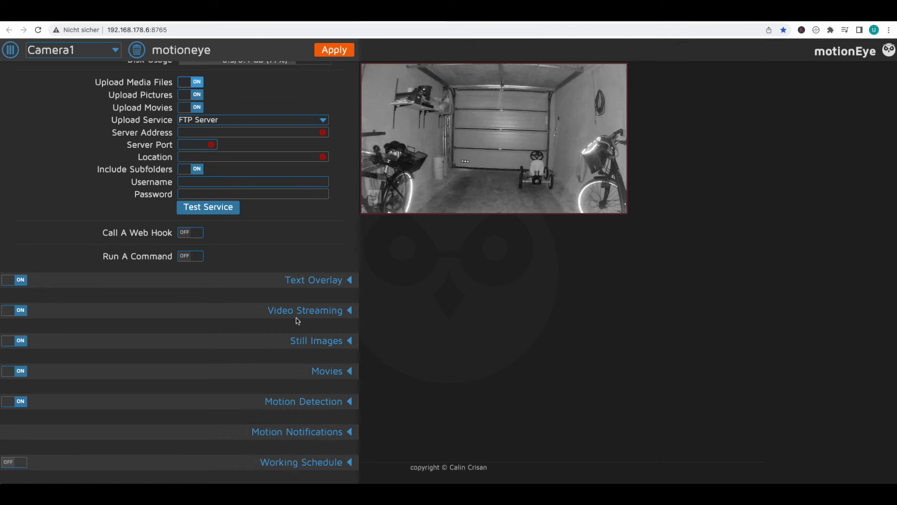
pyautogui.scroll(8, 303, 300)
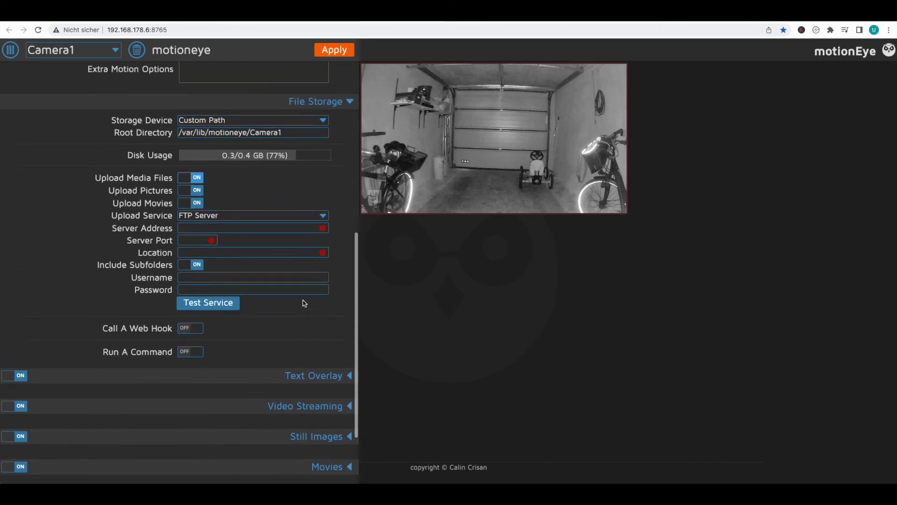
pyautogui.scroll(2, 303, 300)
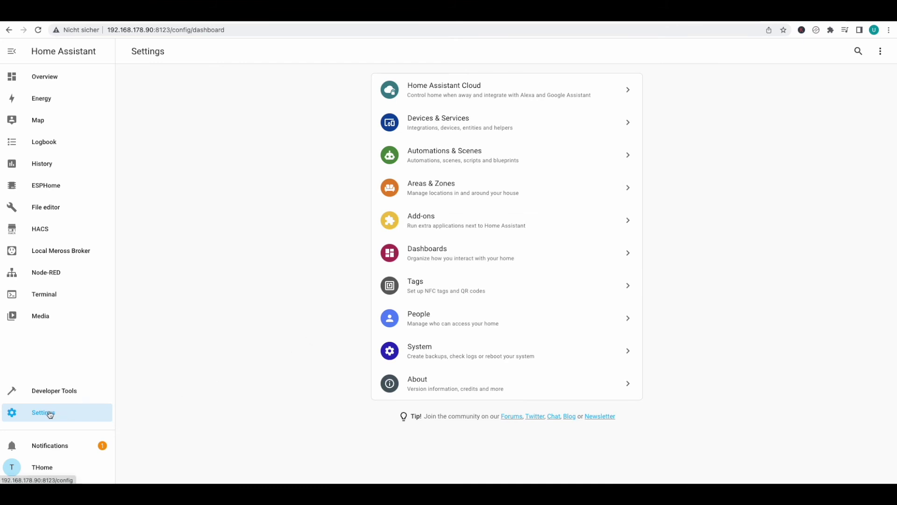
# Step: From Devices & Services, add a new integration by searching 'motion' and choosing motionEye
pyautogui.click(468, 126)
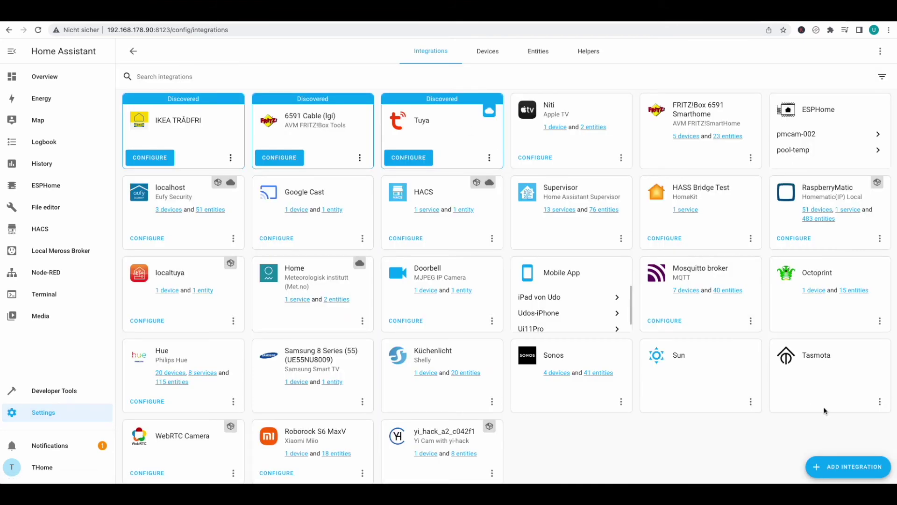
pyautogui.click(840, 467)
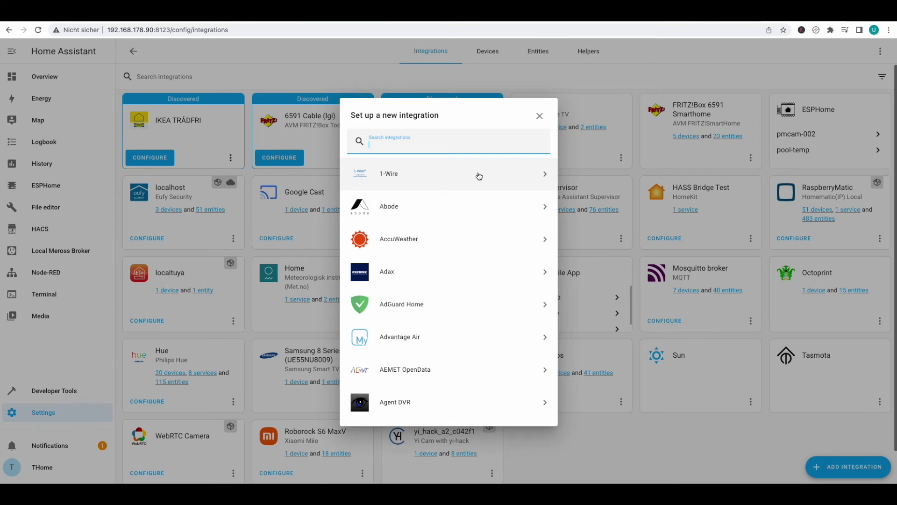
pyautogui.write(',otion')
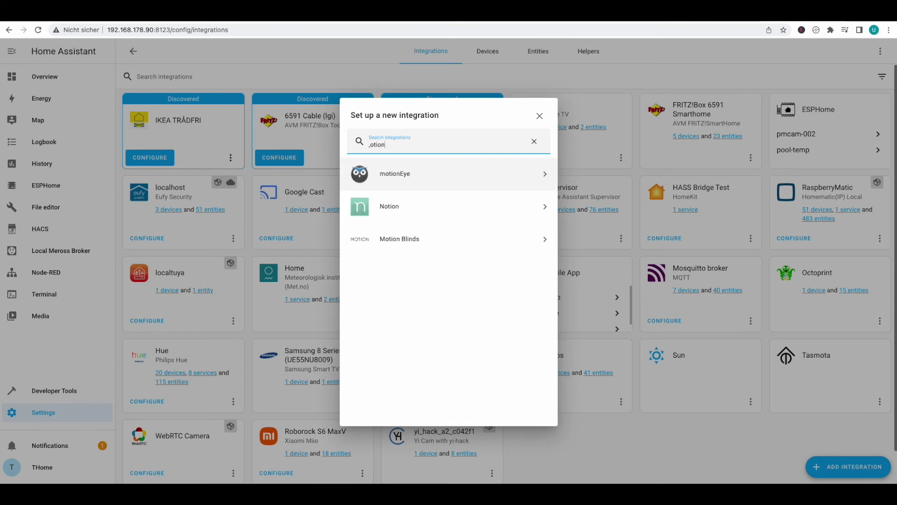
pyautogui.click(474, 181)
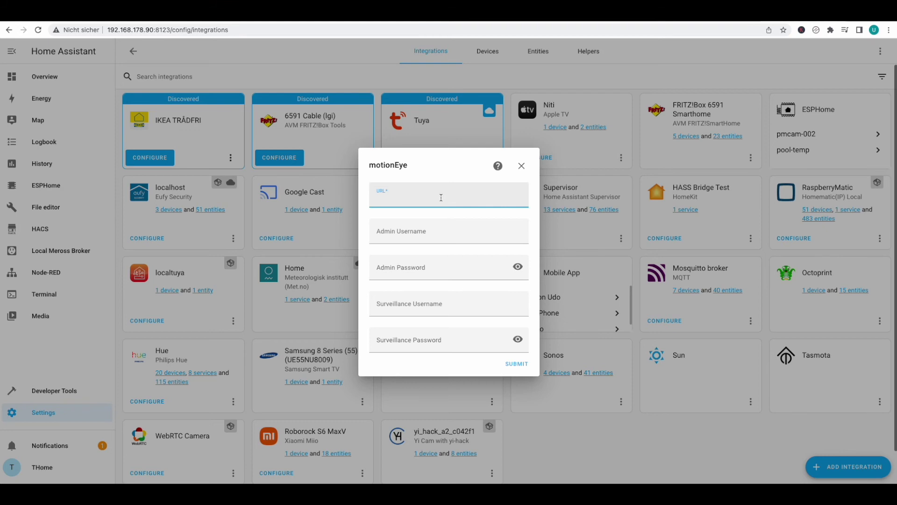
pyautogui.write('http://192.168.178.6:8765/')
pyautogui.click(456, 234)
pyautogui.write('admin')
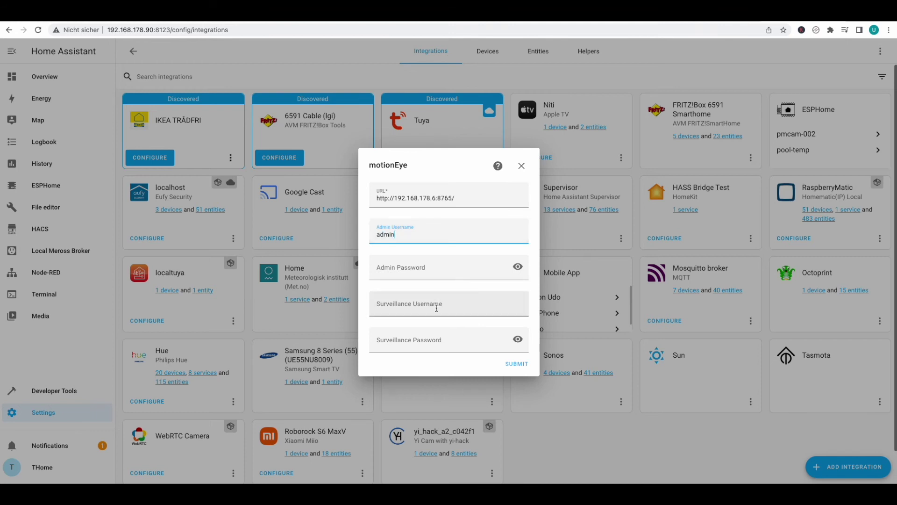
pyautogui.click(434, 308)
pyautogui.write('user')
pyautogui.click(514, 364)
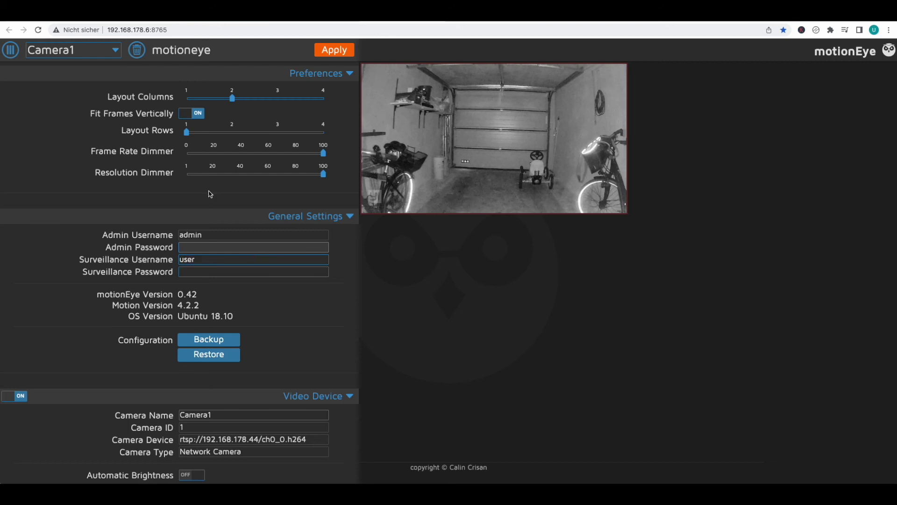
# Step: Set a motionEye admin password, then log back in to motionEye as admin with the new password
pyautogui.click(229, 247)
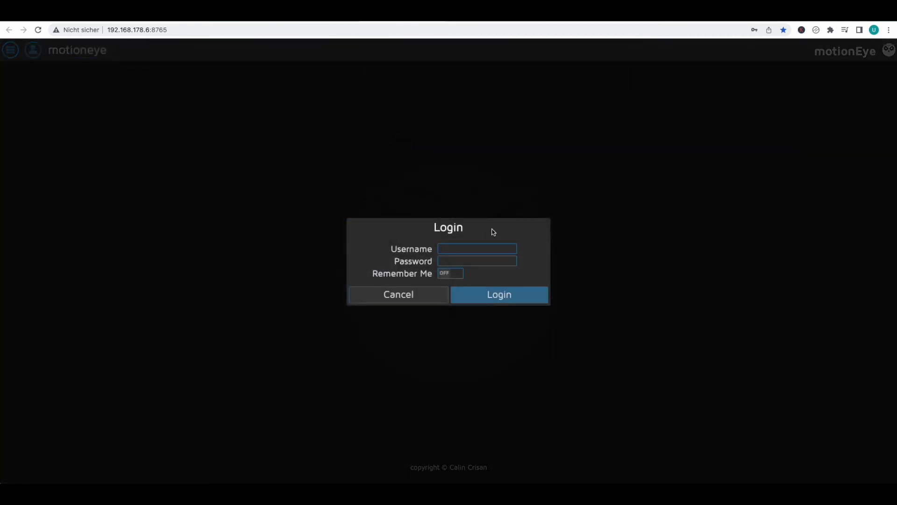
pyautogui.click(496, 249)
pyautogui.write('admin')
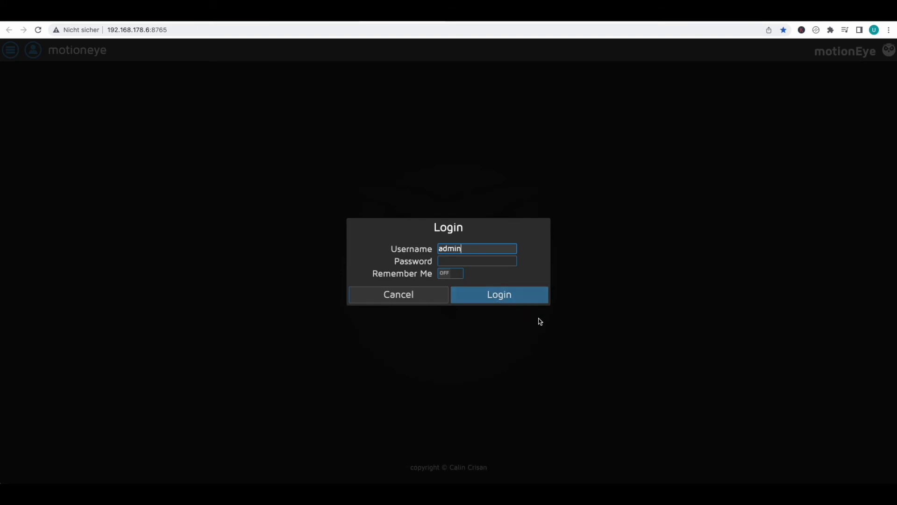
pyautogui.click(503, 300)
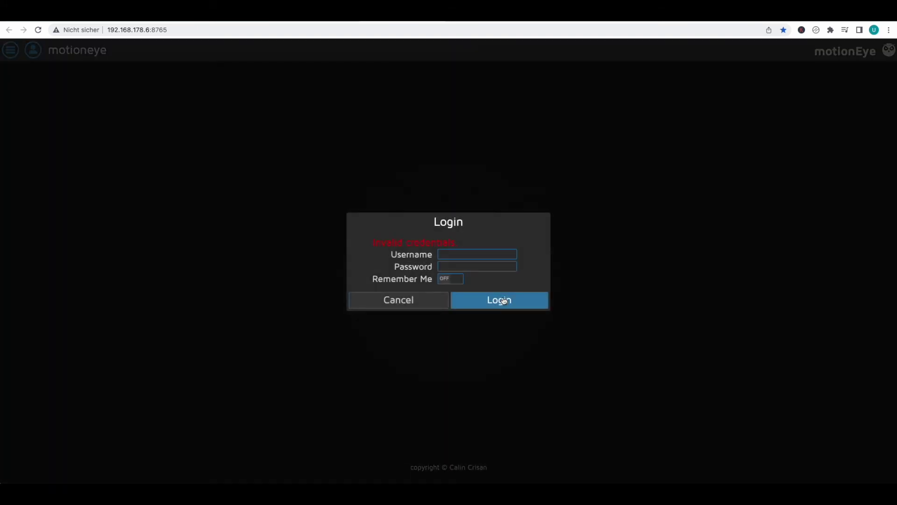
pyautogui.click(475, 254)
pyautogui.write('admin')
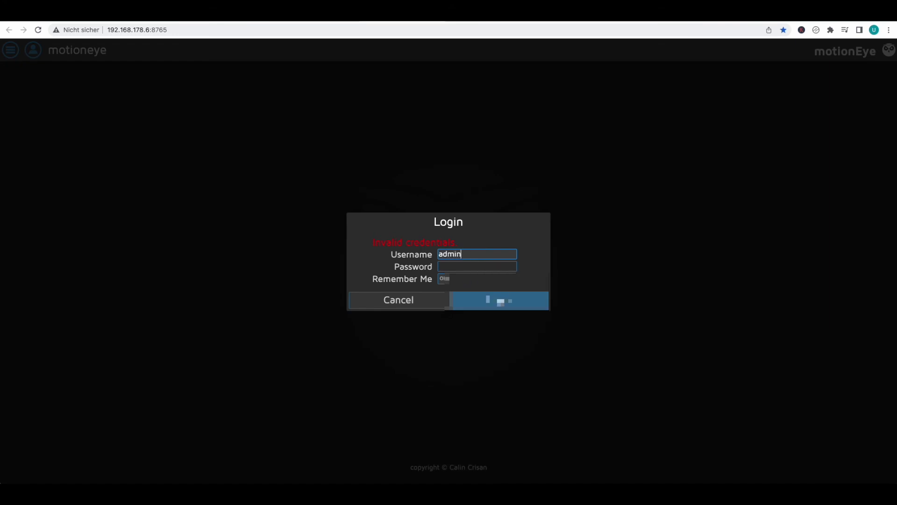
pyautogui.press('Tab')
pyautogui.write('admin')
pyautogui.press('Return')
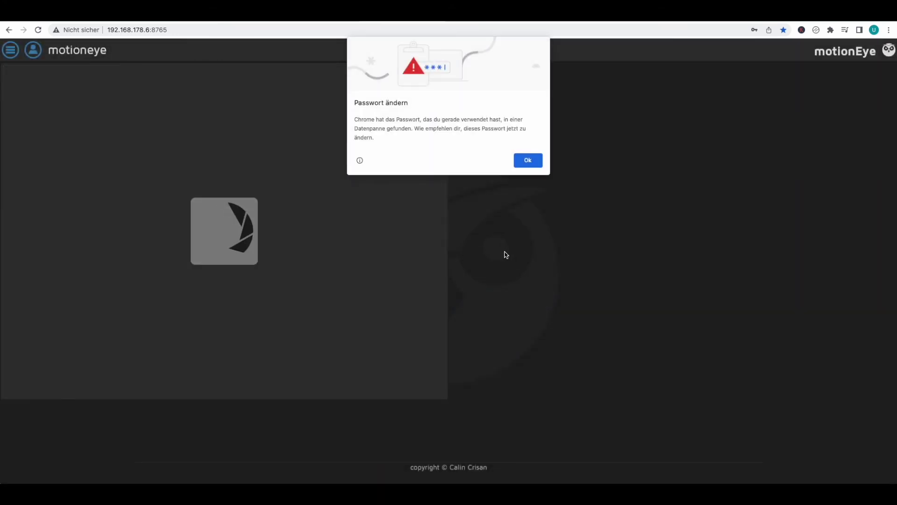
# Step: Dismiss Chrome's password warnings and return to the admin password field on Home Assistant's motionEye form
pyautogui.click(528, 160)
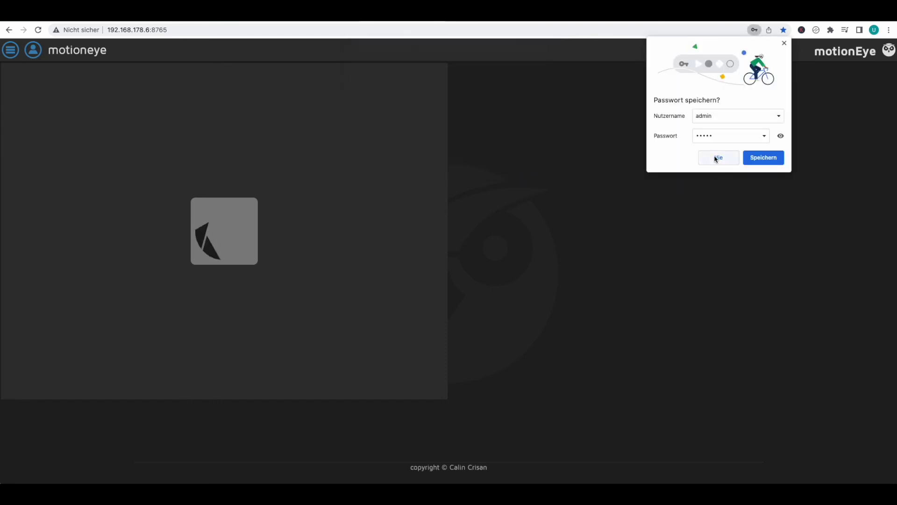
pyautogui.click(717, 158)
pyautogui.click(9, 51)
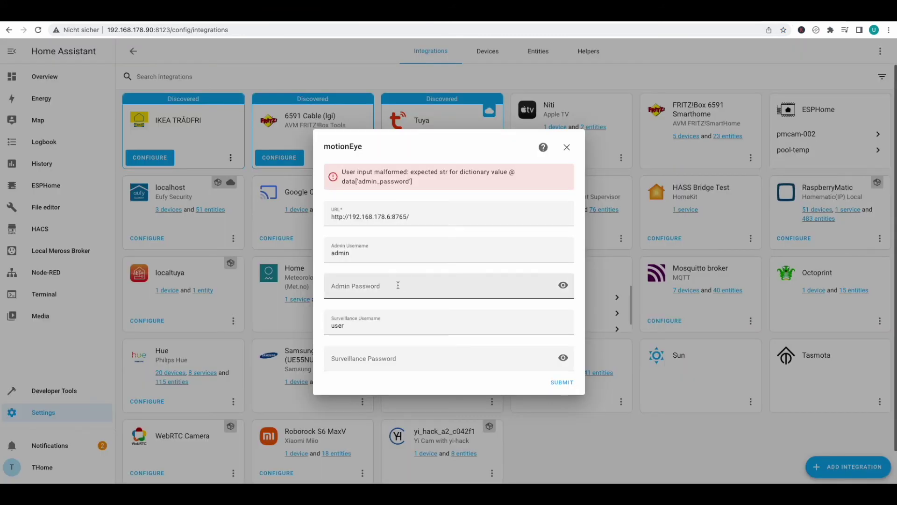
pyautogui.click(398, 285)
# Step: Enter the admin and surveillance passwords, submit and finish the motionEye setup, then open the Camera1 device page
pyautogui.write('admin')
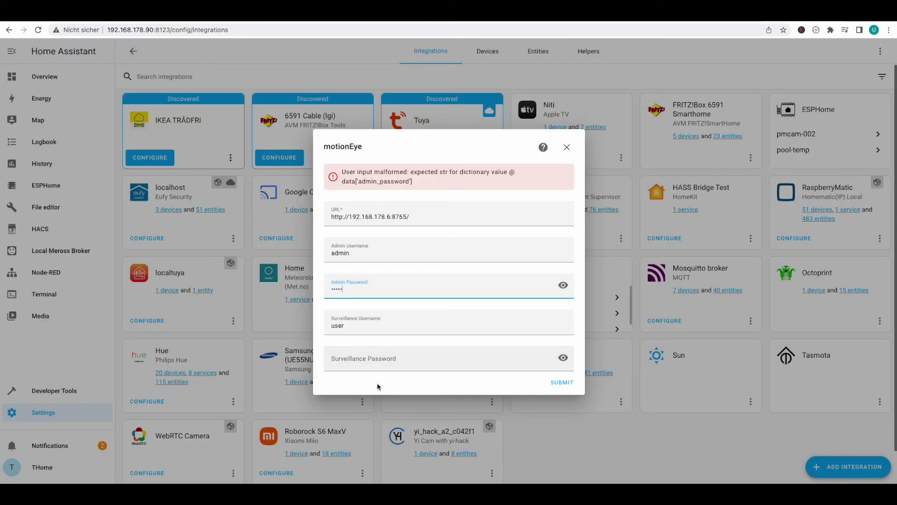
pyautogui.click(376, 364)
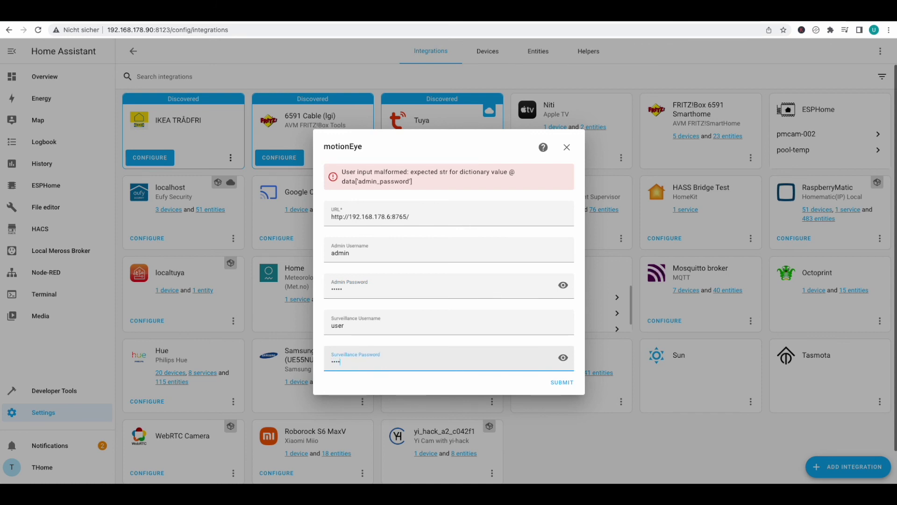
pyautogui.write('user')
pyautogui.click(566, 382)
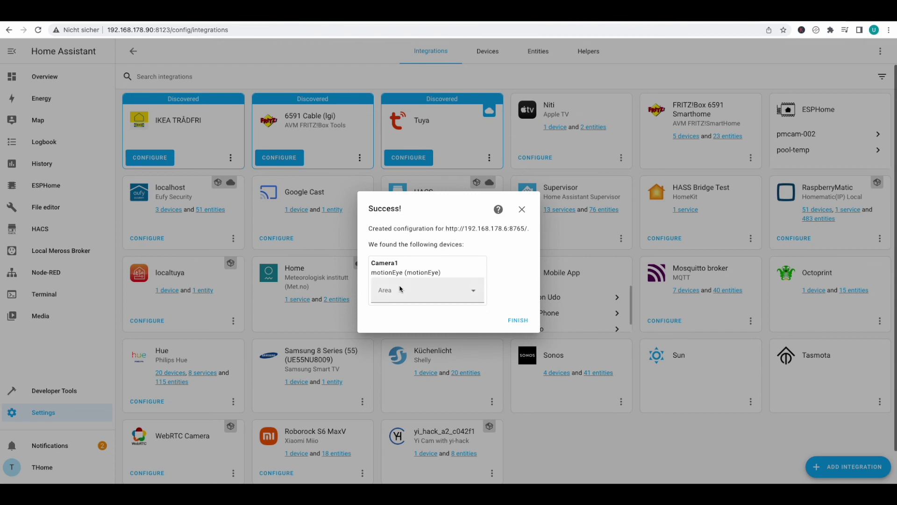
pyautogui.click(516, 321)
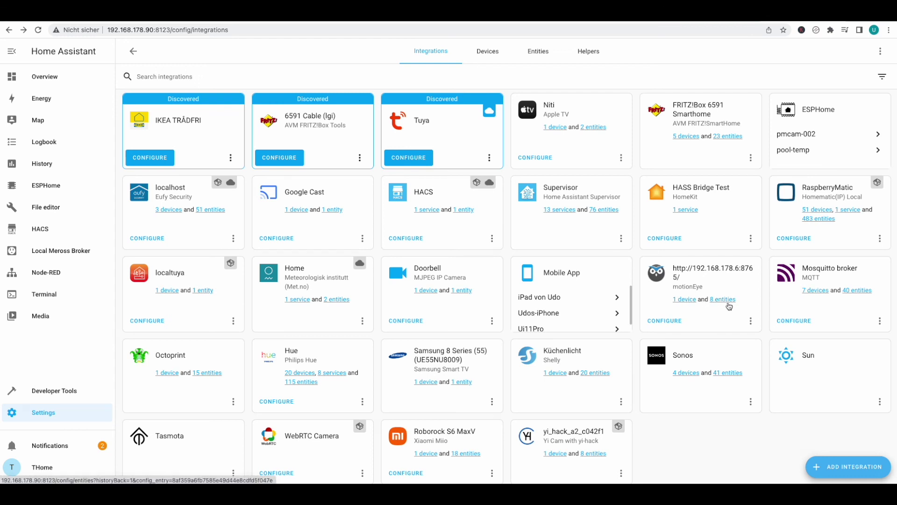
pyautogui.click(684, 304)
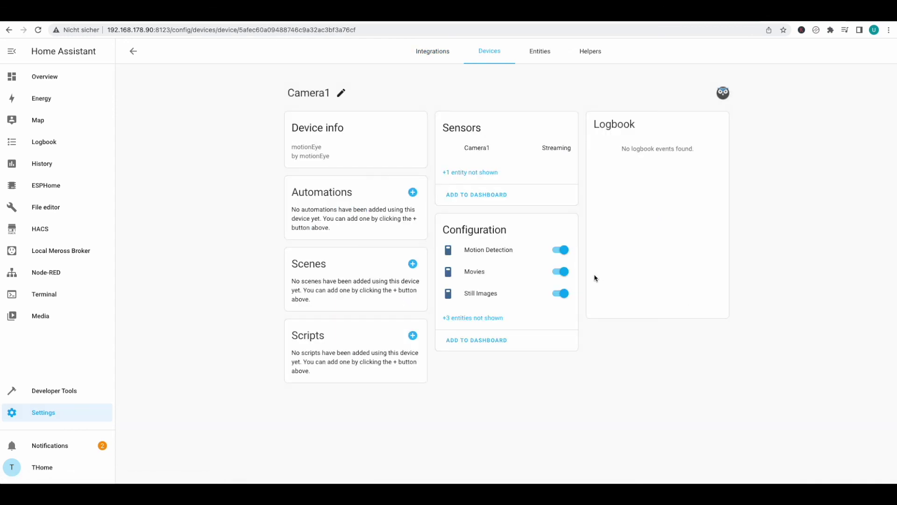